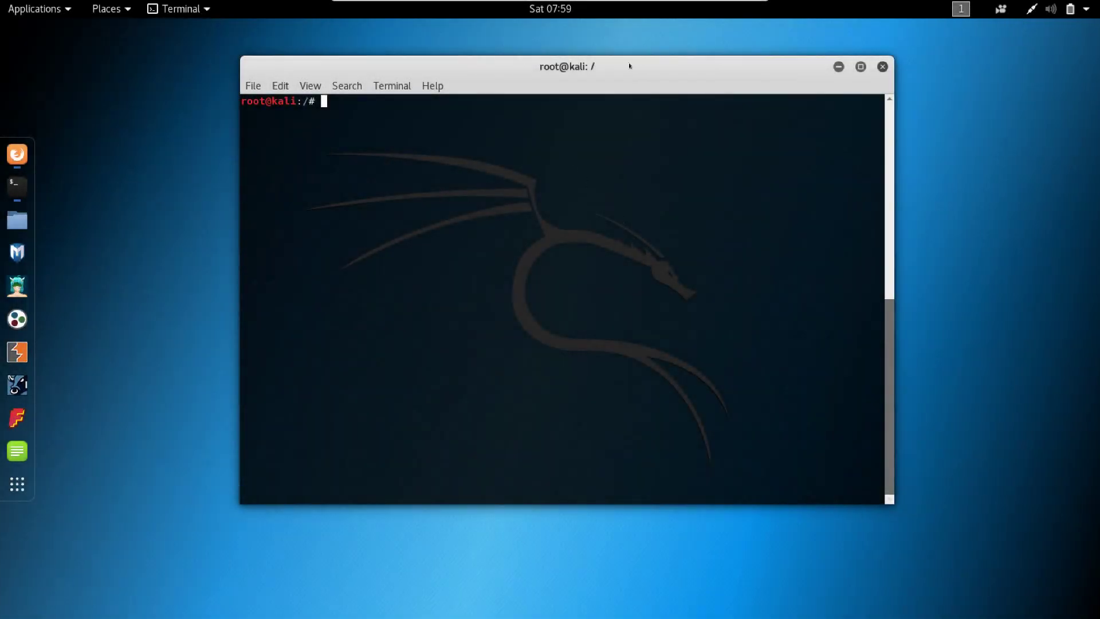
Reposition the terminal window on the desktop before running fierce
mouse_move(628, 68)
left_mouse_down()
mouse_move(580, 67)
mouse_move(633, 72)
mouse_move(625, 79)
left_mouse_up()
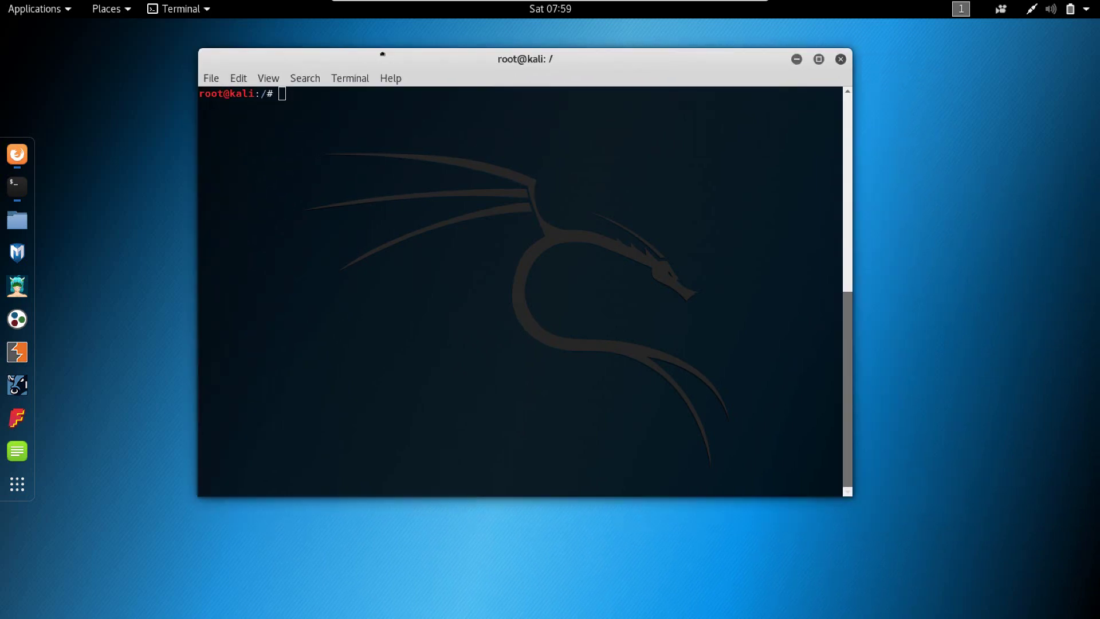
left_click_drag(387, 59, 384, 63)
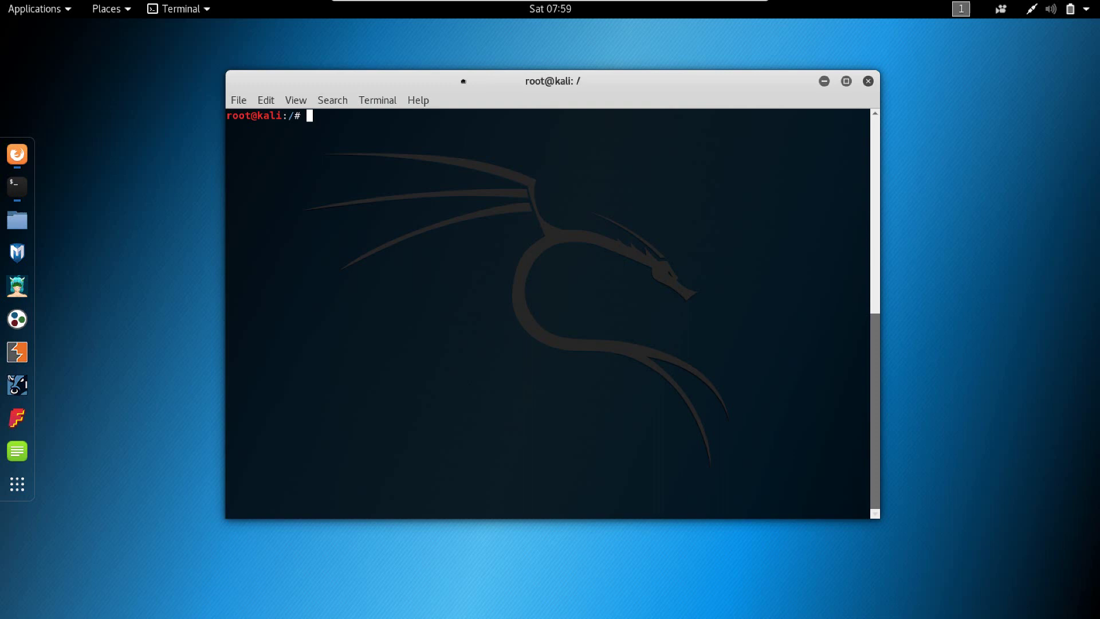
mouse_move(471, 78)
left_mouse_down()
mouse_move(458, 92)
mouse_move(403, 87)
mouse_move(429, 76)
mouse_move(449, 89)
left_mouse_up()
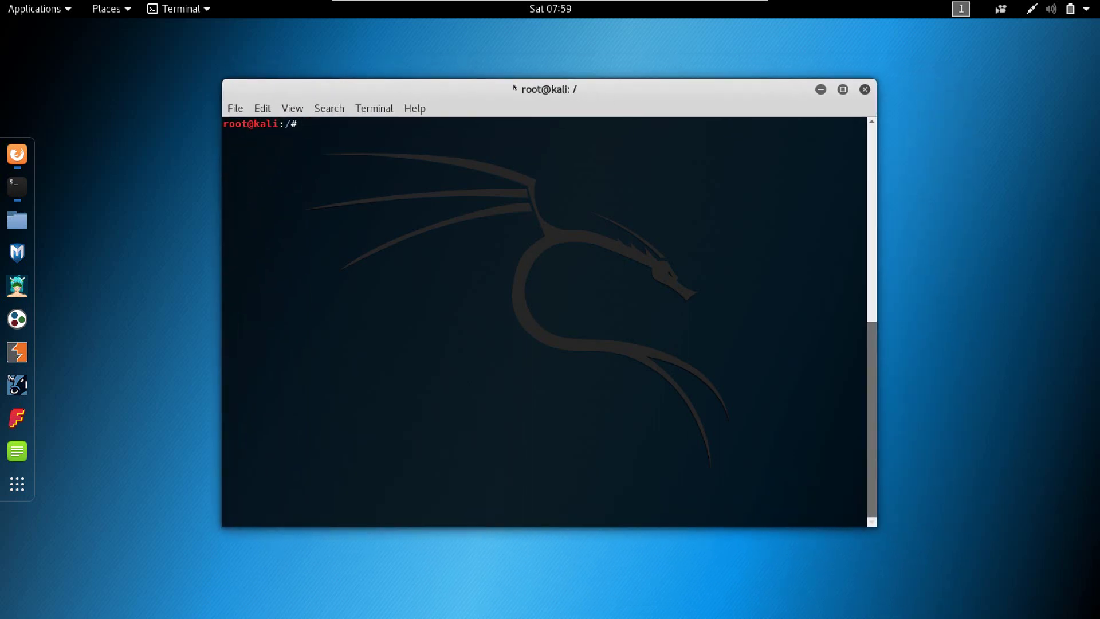
mouse_move(527, 90)
left_mouse_down()
mouse_move(551, 92)
mouse_move(491, 94)
mouse_move(502, 85)
mouse_move(504, 114)
left_mouse_up()
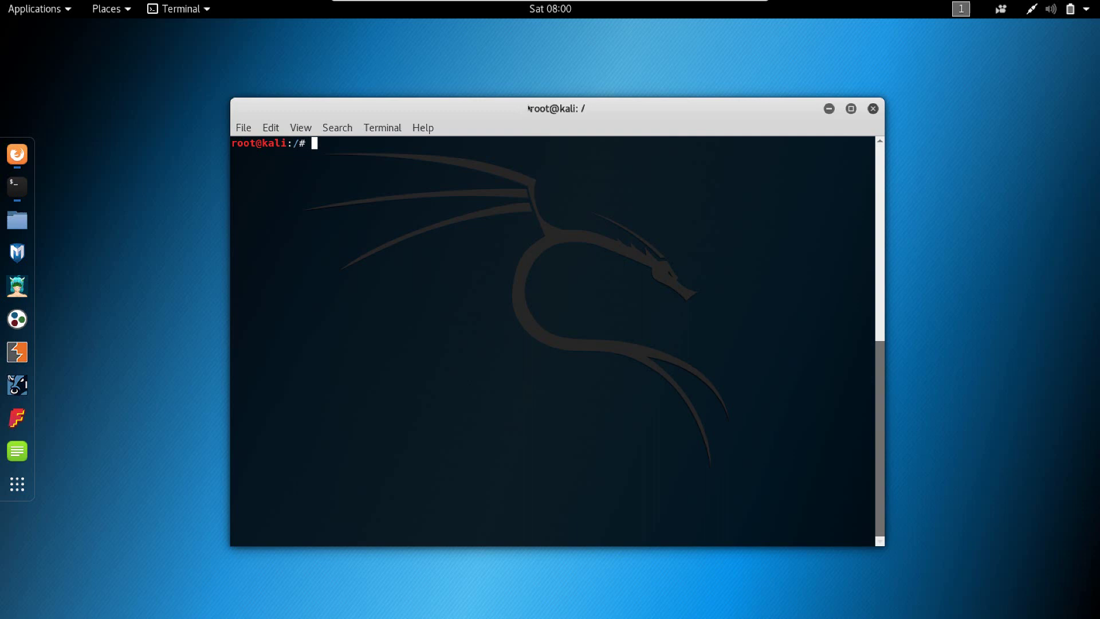
left_click_drag(526, 106, 527, 109)
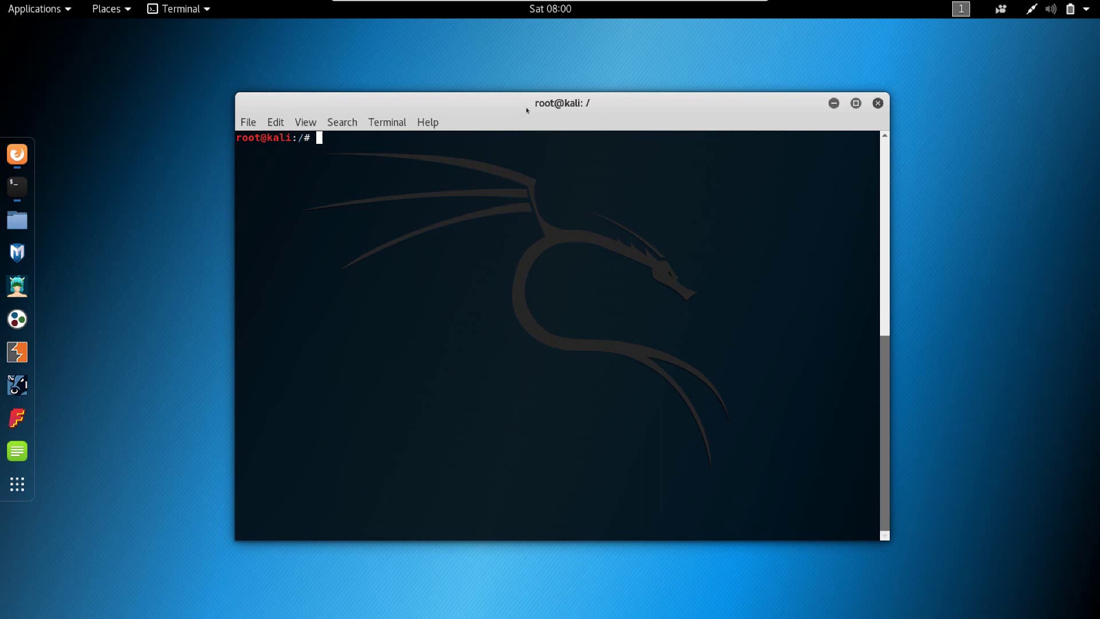
mouse_move(527, 109)
left_mouse_down()
mouse_move(489, 102)
mouse_move(507, 97)
left_mouse_up()
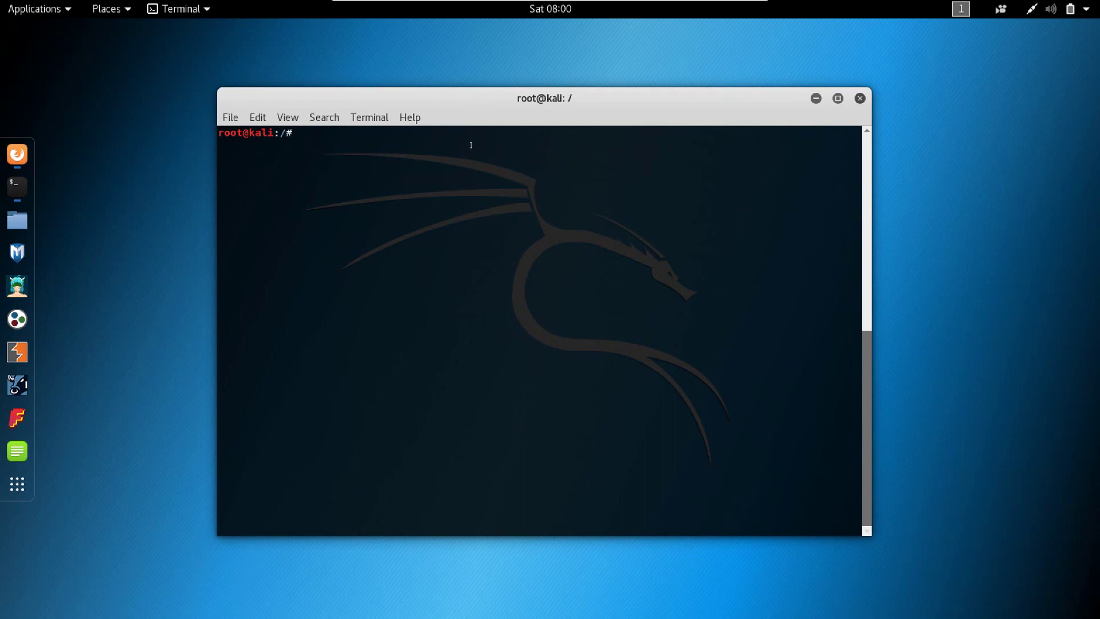
type("fie")
type("rce --help")
Run 'fierce --help' and highlight the overview sentence and the -traverse option description
key("Return")
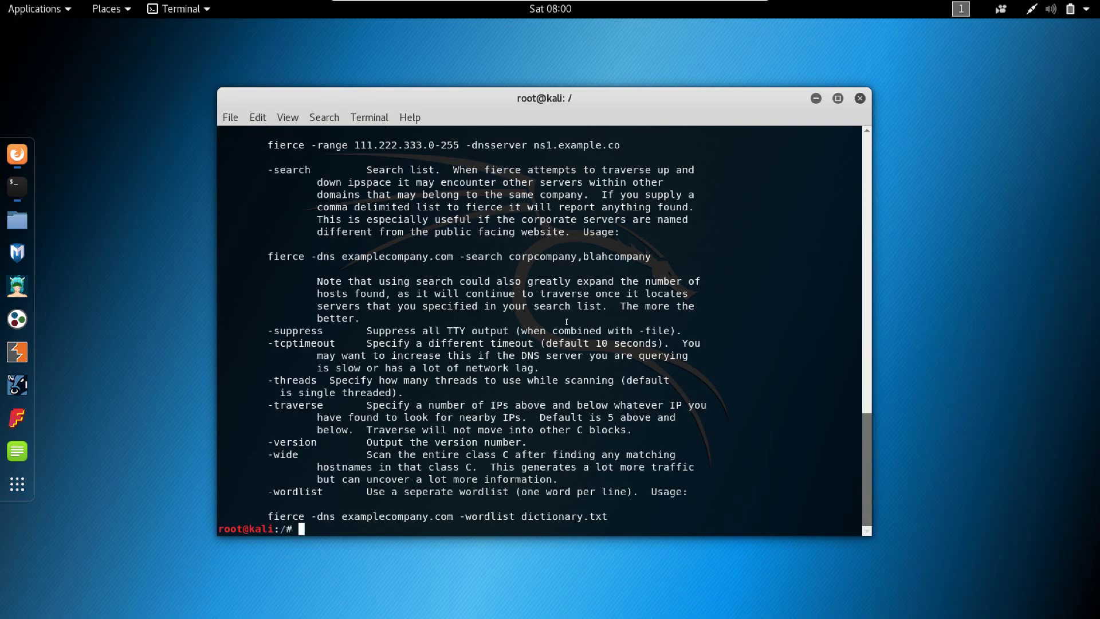
scroll(566, 322, "up", 10)
scroll(566, 322, "up", 10)
scroll(567, 321, "up", 5)
scroll(566, 321, "down", 6)
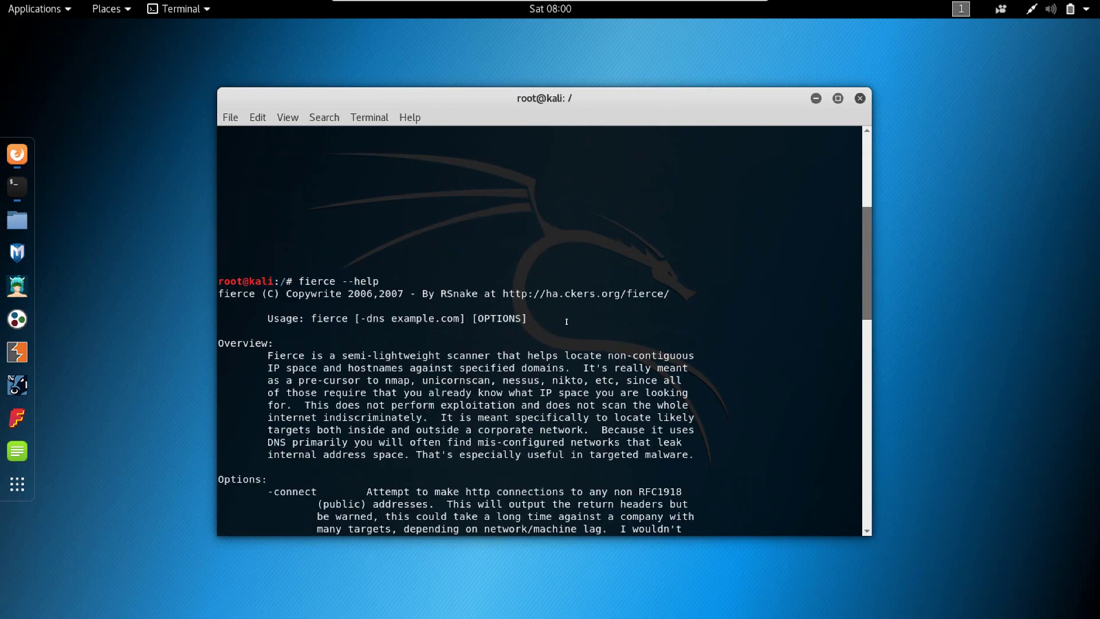
scroll(567, 321, "down", 5)
scroll(566, 322, "up", 4)
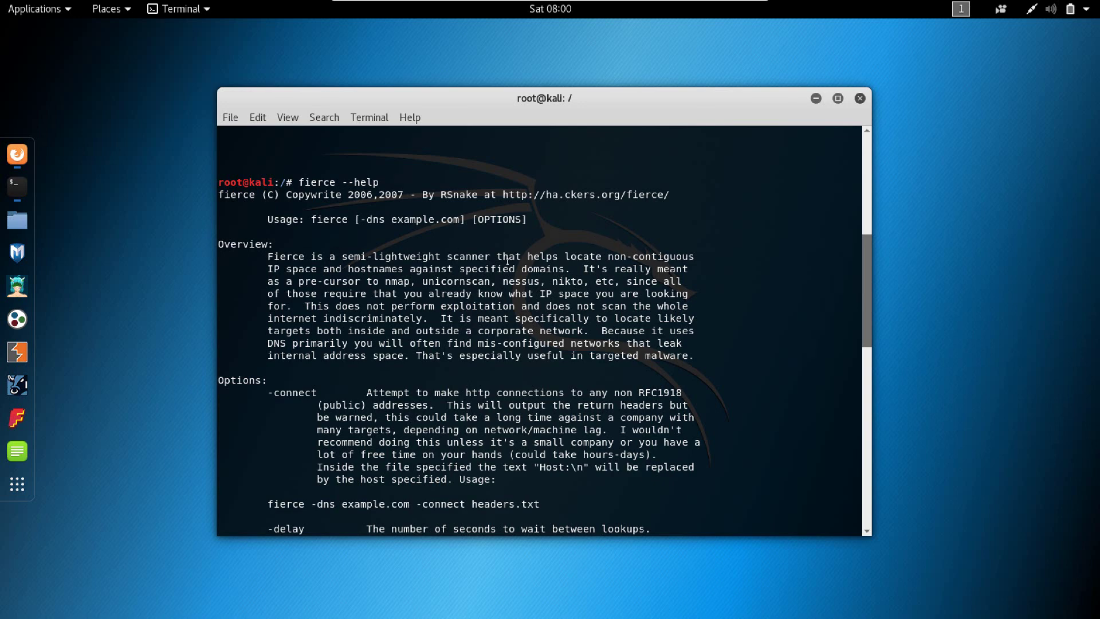
left_click_drag(427, 269, 526, 269)
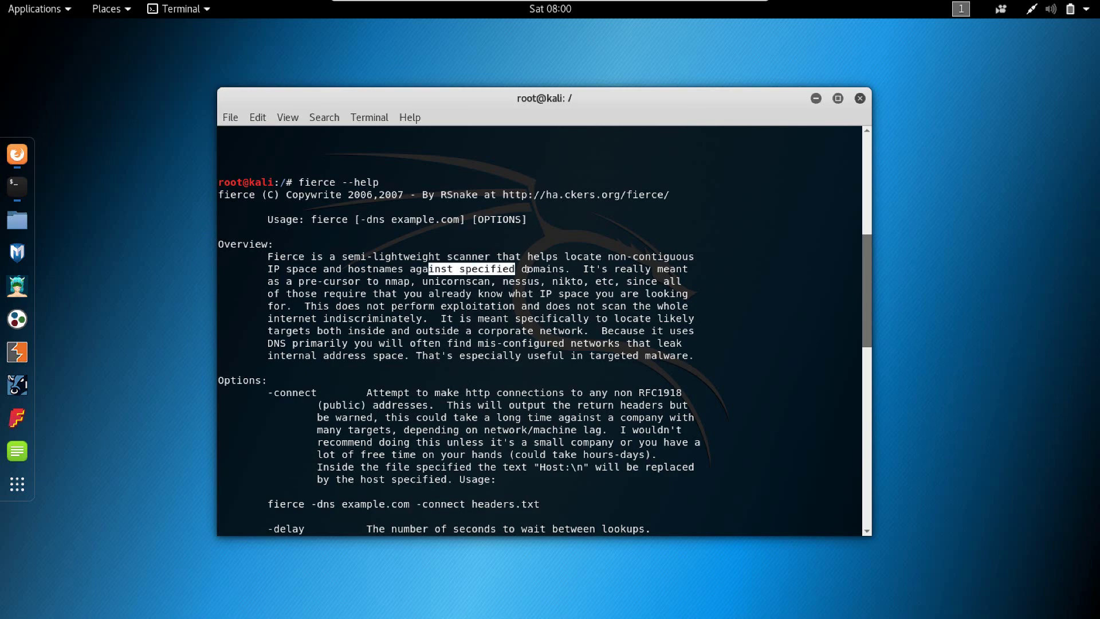
scroll(554, 286, "down", 3)
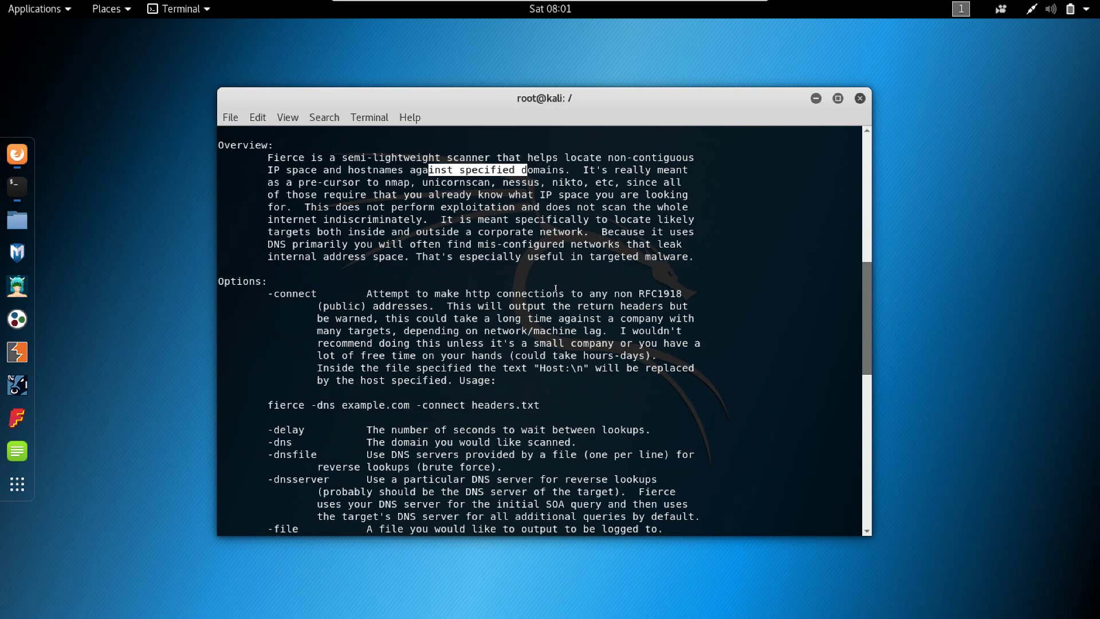
scroll(555, 290, "down", 3)
scroll(554, 286, "down", 2)
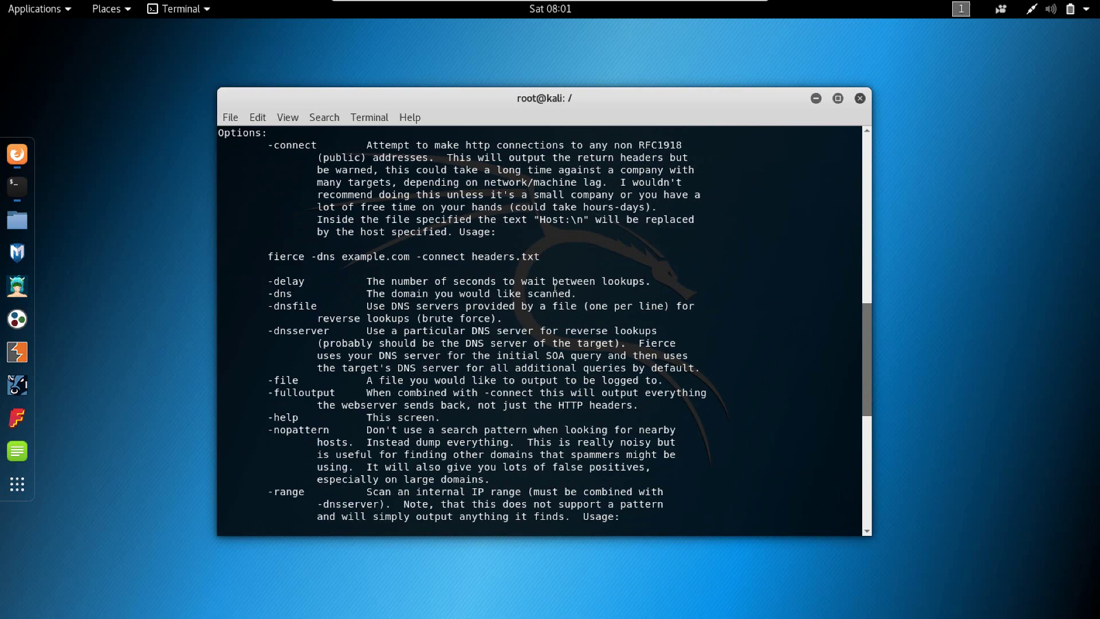
scroll(338, 233, "down", 2)
scroll(338, 234, "down", 8)
scroll(338, 234, "down", 2)
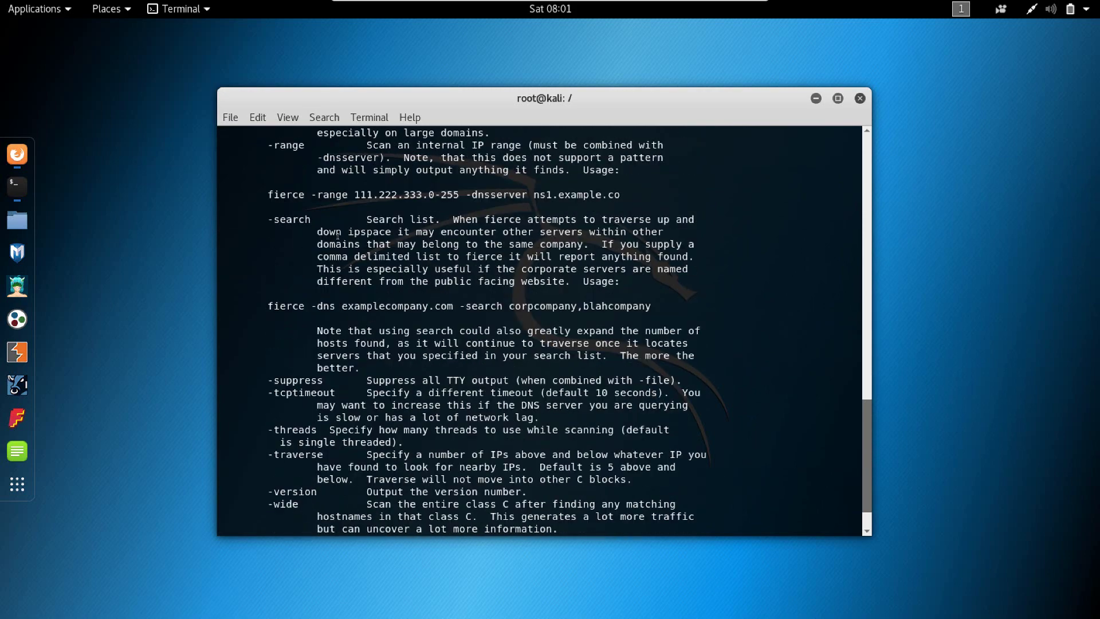
scroll(338, 233, "down", 2)
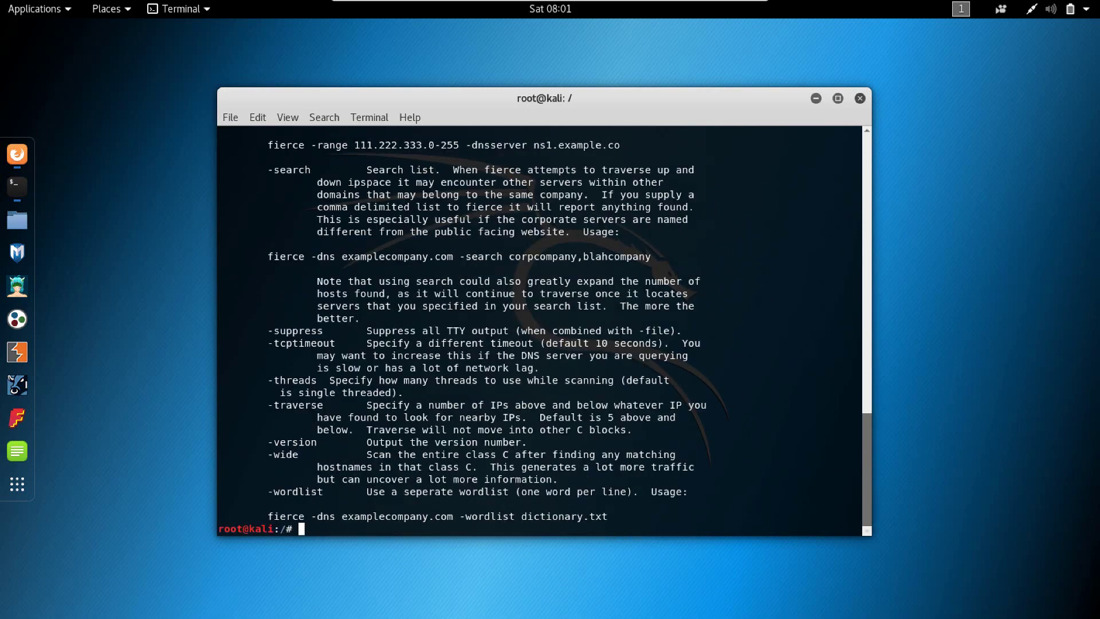
left_click_drag(516, 98, 522, 79)
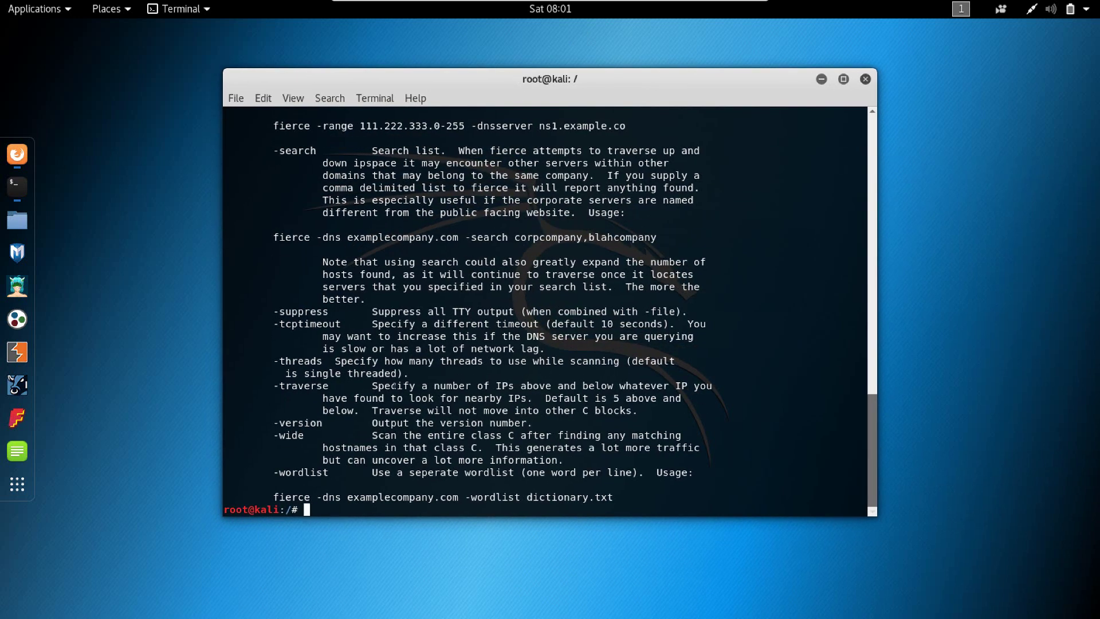
left_click_drag(391, 385, 663, 387)
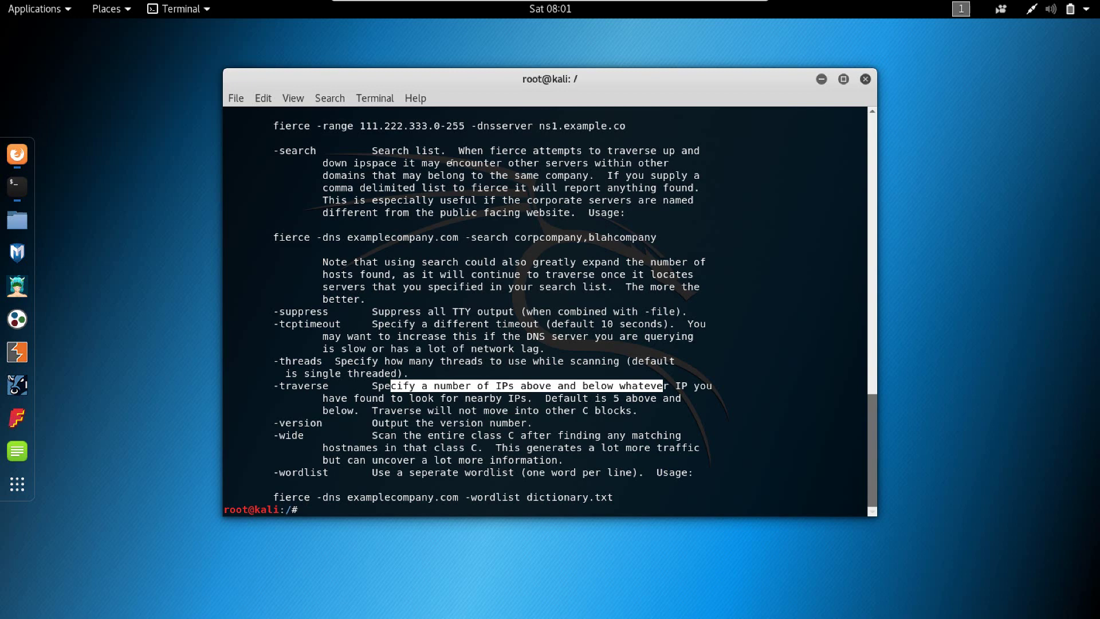
type("fierce -")
type("dns cris")
type("tivlad.com")
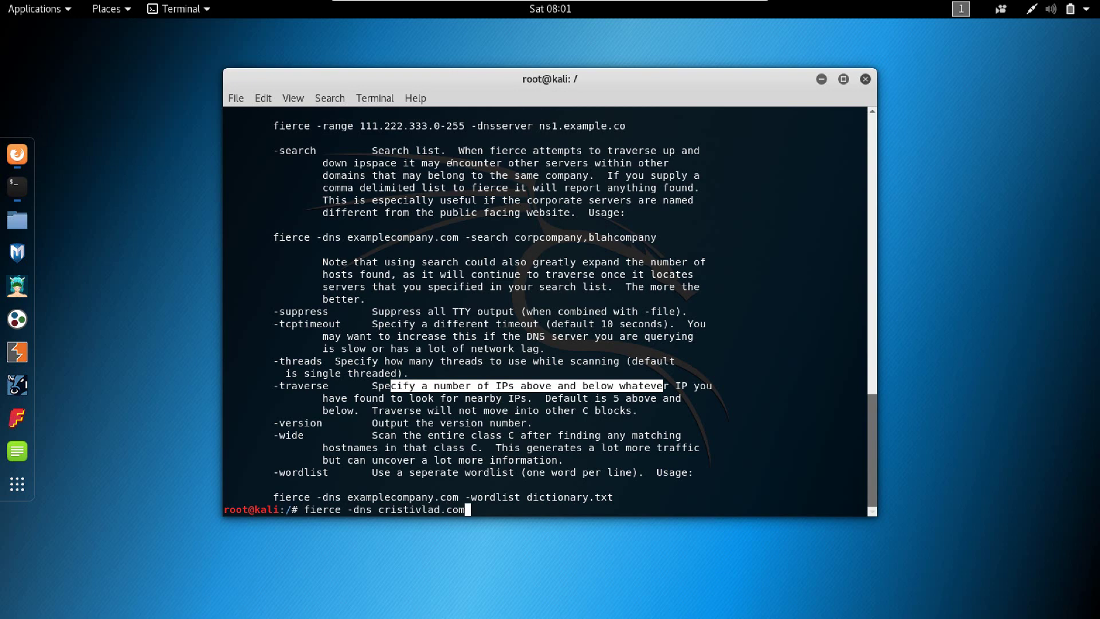
Run 'fierce -dns cristivlad.com' and clear the leftover text selection
key("Return")
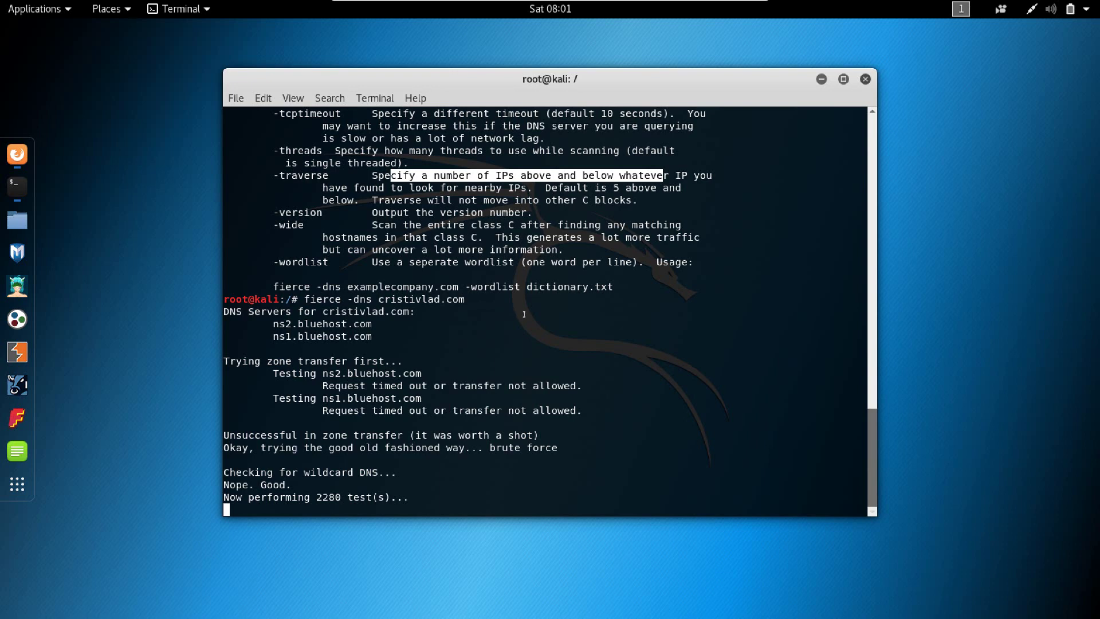
left_click(570, 211)
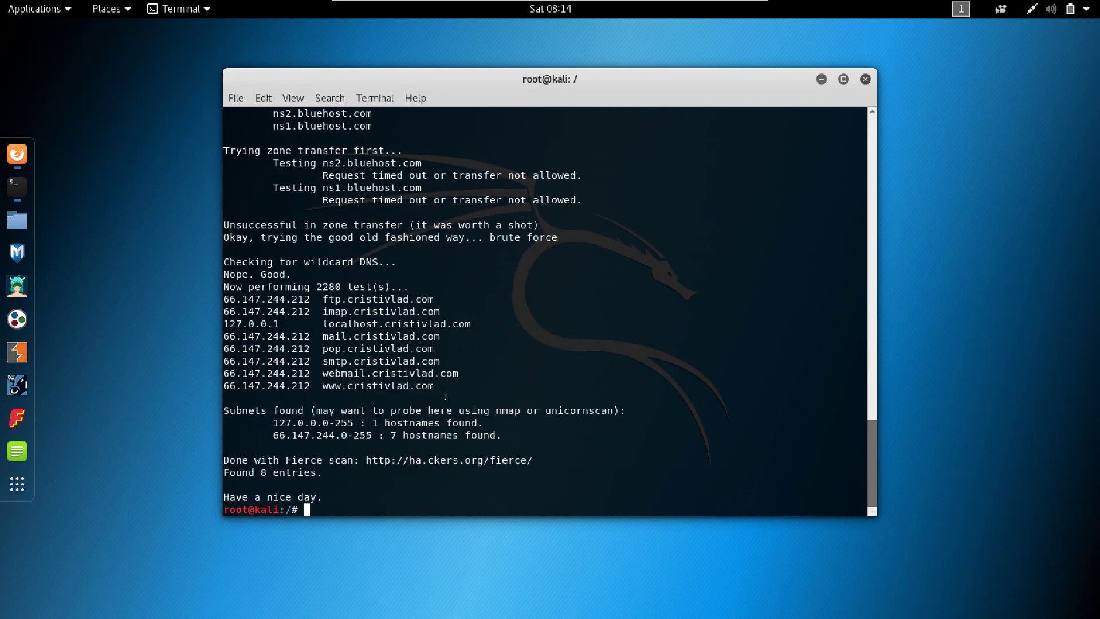
scroll(568, 412, "up", 4)
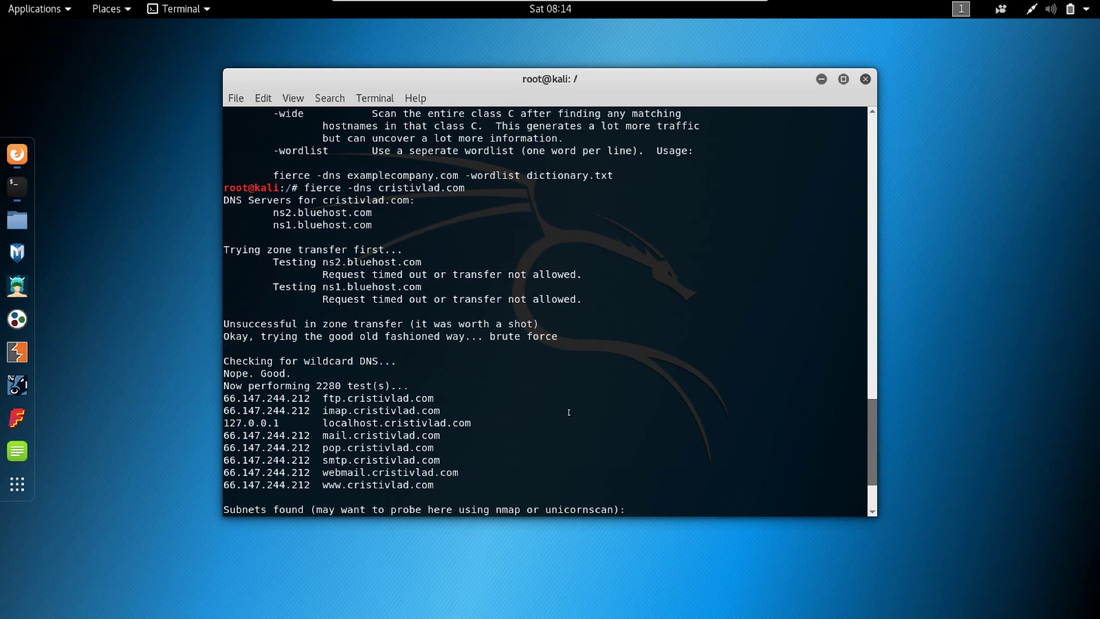
scroll(567, 412, "up", 1)
scroll(569, 412, "down", 5)
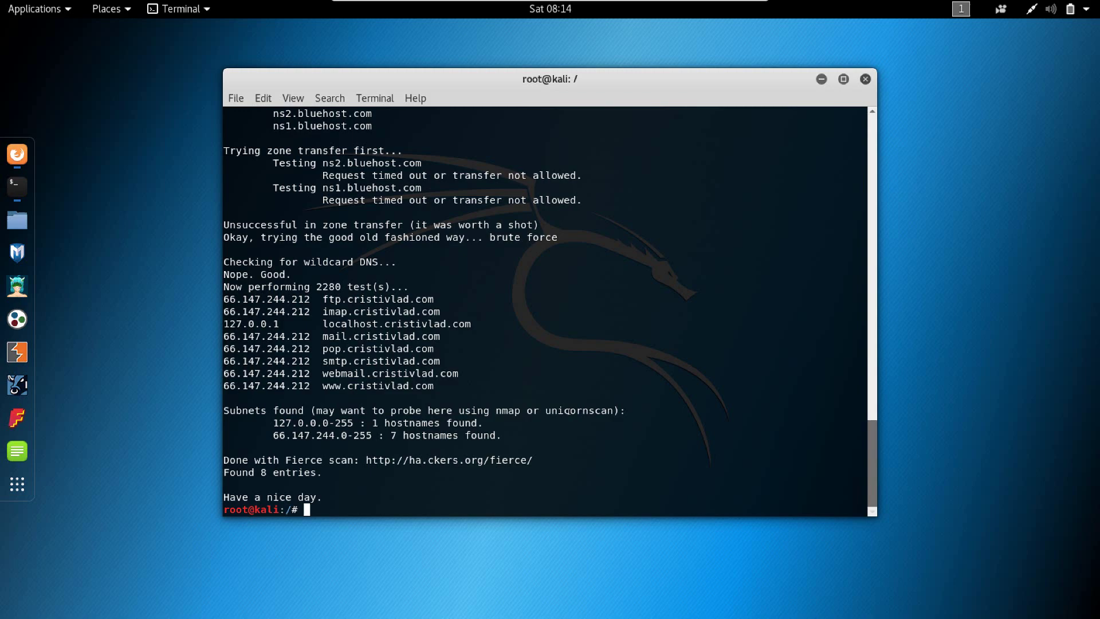
scroll(645, 378, "up", 3)
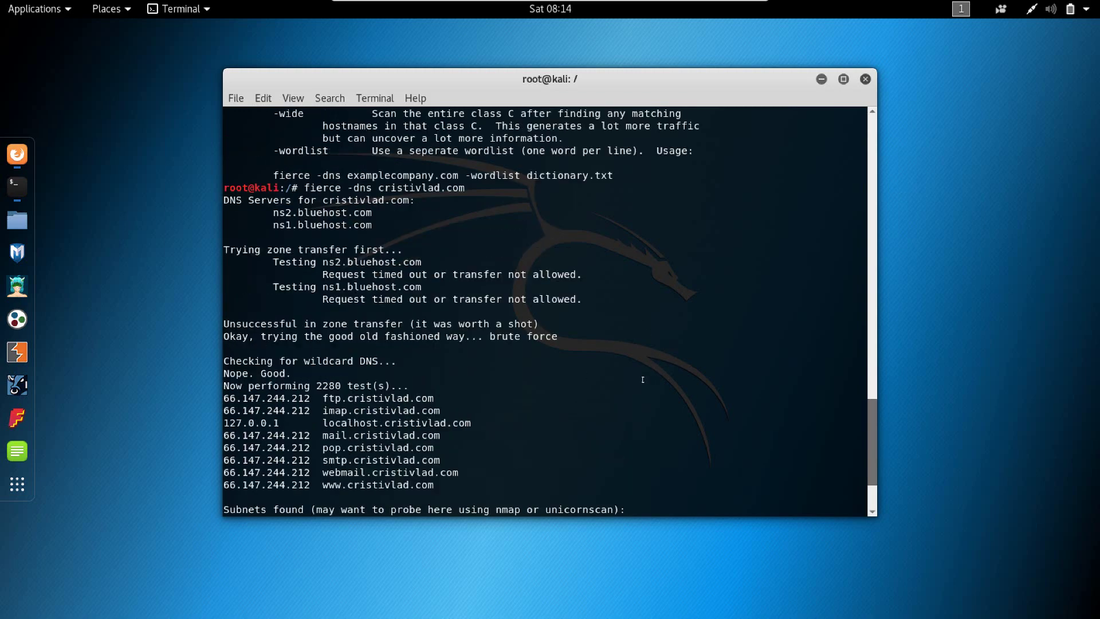
scroll(642, 379, "down", 3)
scroll(642, 380, "up", 1)
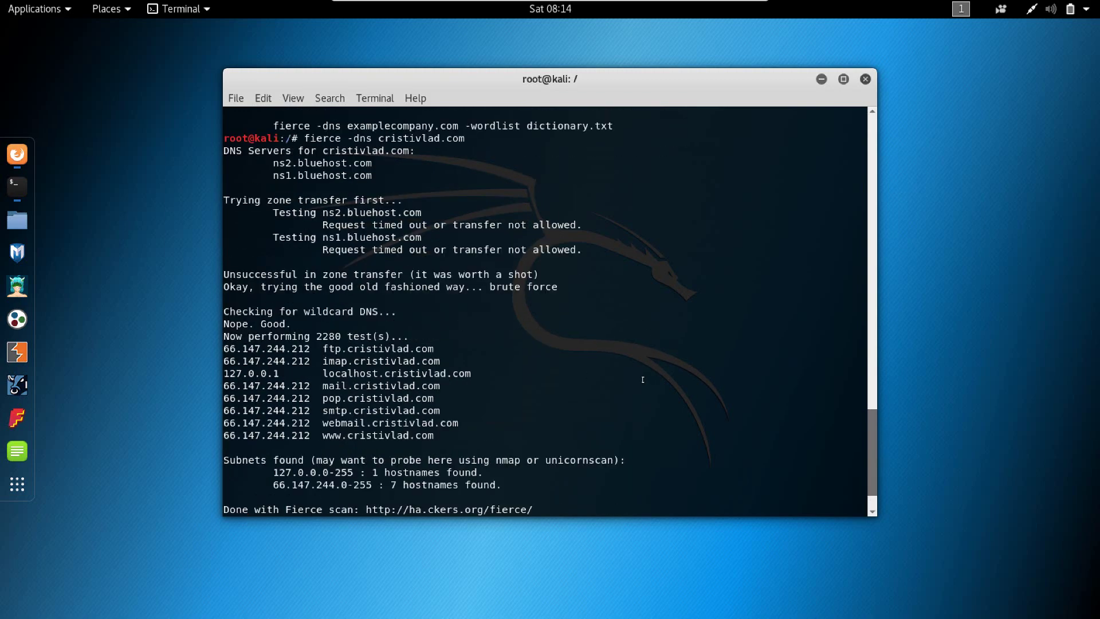
scroll(642, 379, "up", 3)
scroll(642, 379, "down", 4)
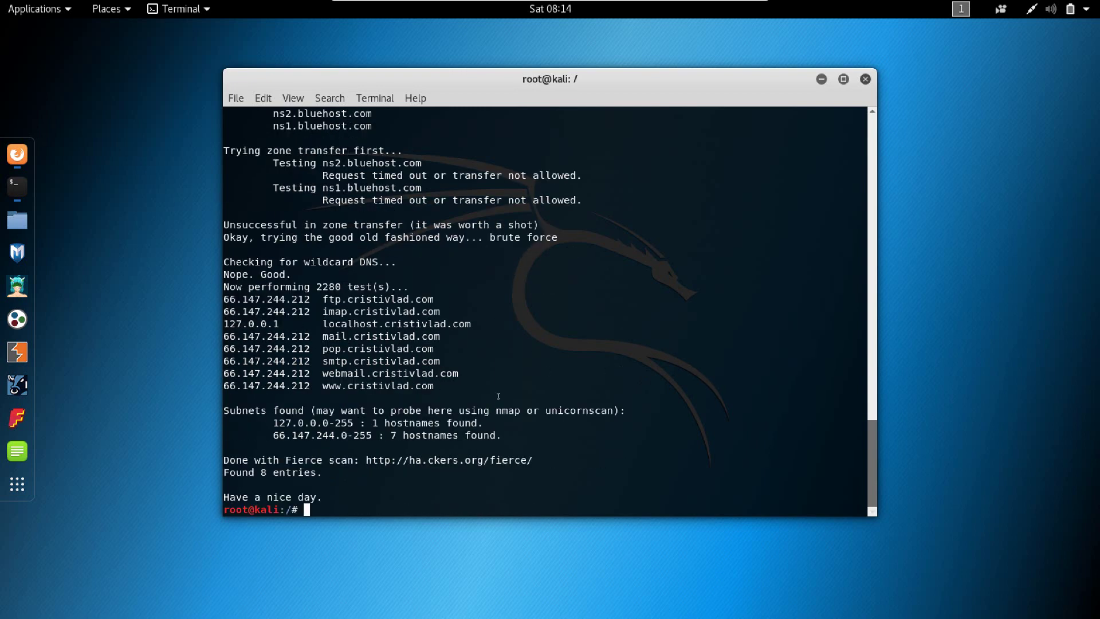
left_click_drag(447, 391, 230, 287)
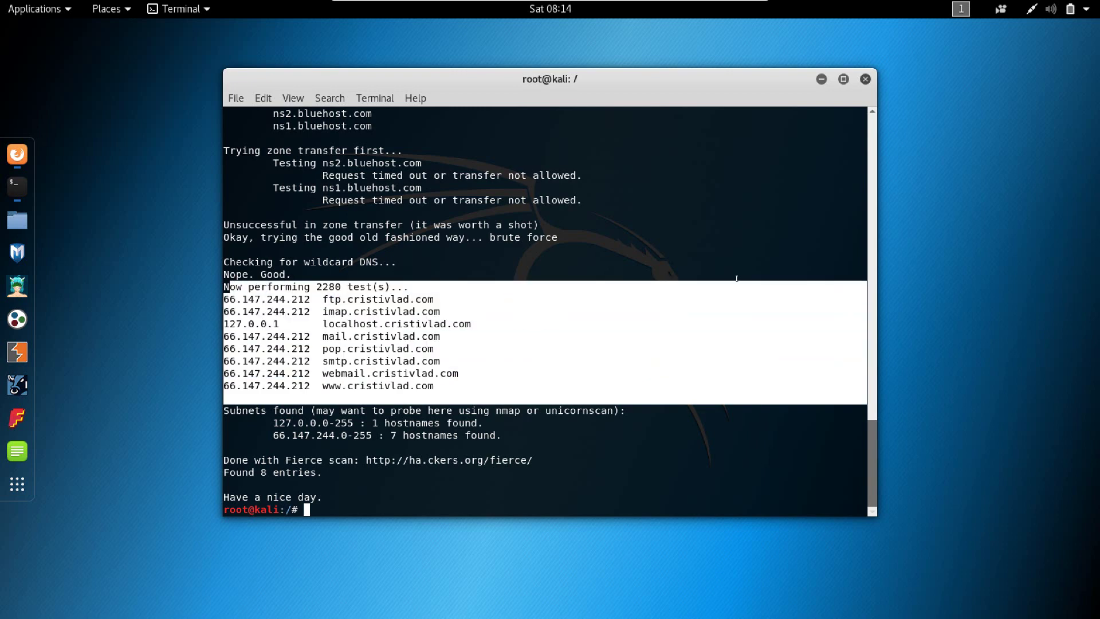
scroll(736, 278, "up", 2)
scroll(415, 224, "up", 2)
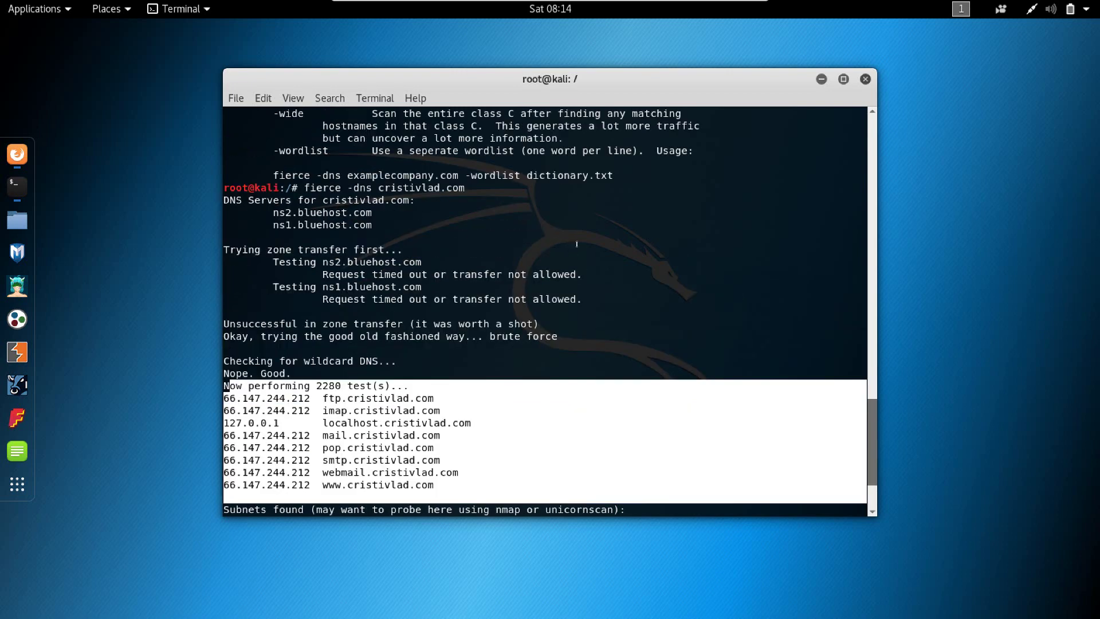
left_click(548, 235)
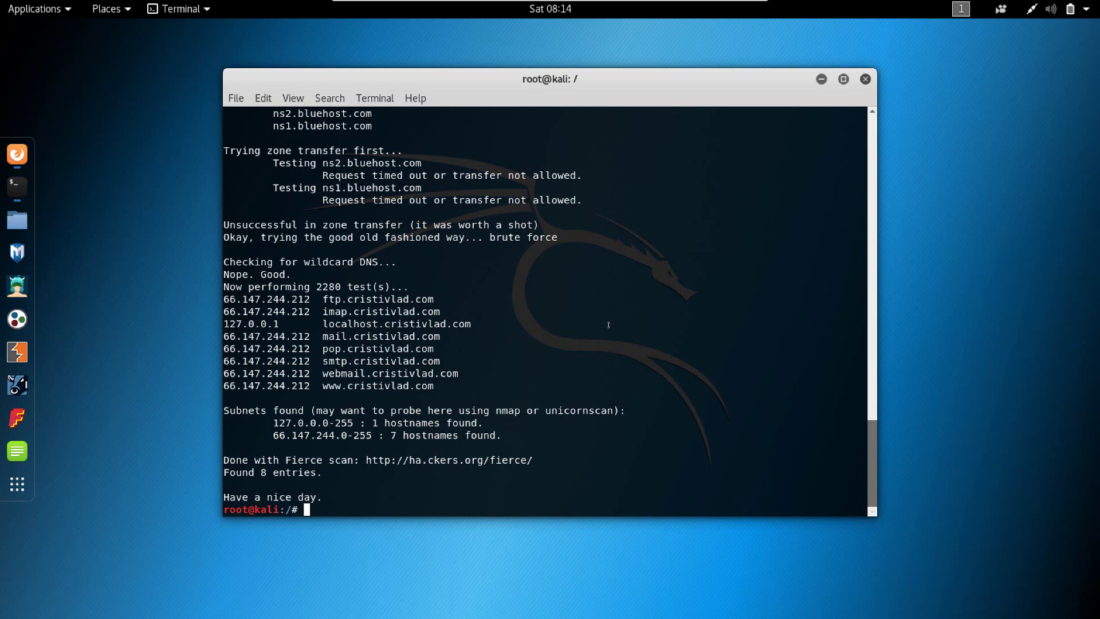
scroll(609, 324, "up", 3)
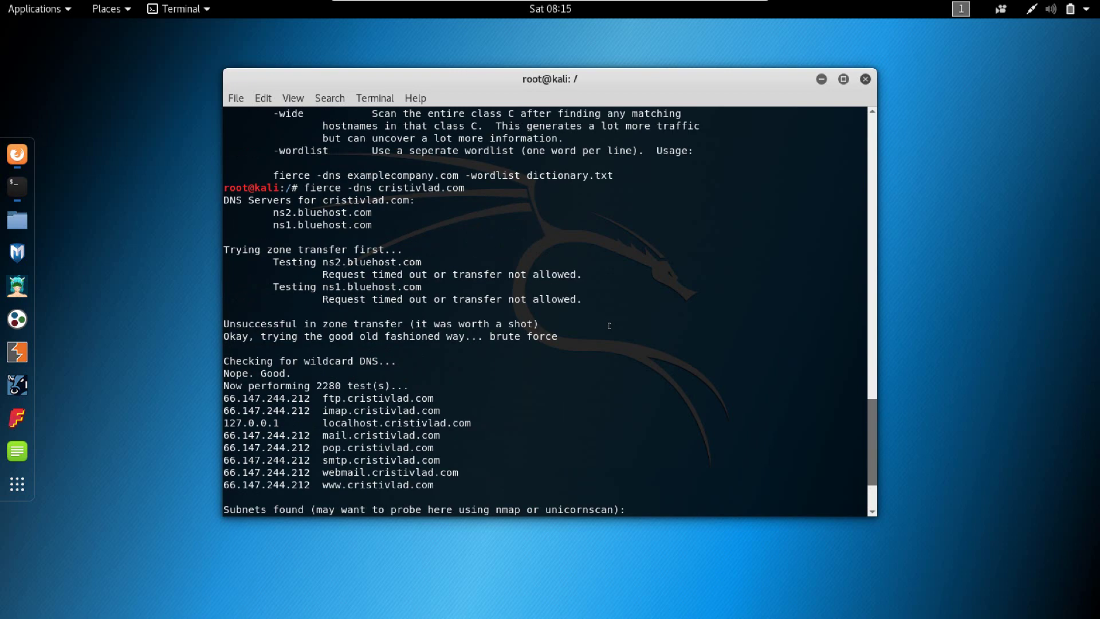
scroll(609, 323, "up", 2)
scroll(609, 324, "down", 2)
left_click_drag(486, 189, 314, 189)
mouse_move(634, 342)
left_mouse_down()
mouse_move(409, 324)
mouse_move(429, 297)
left_mouse_up()
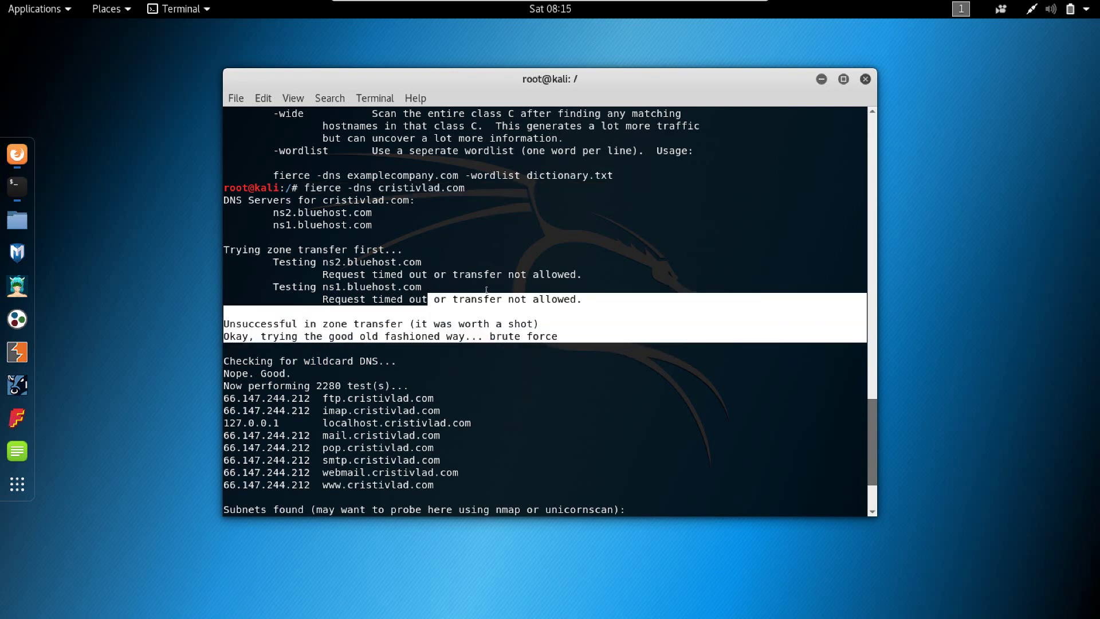
left_click_drag(553, 468, 224, 386)
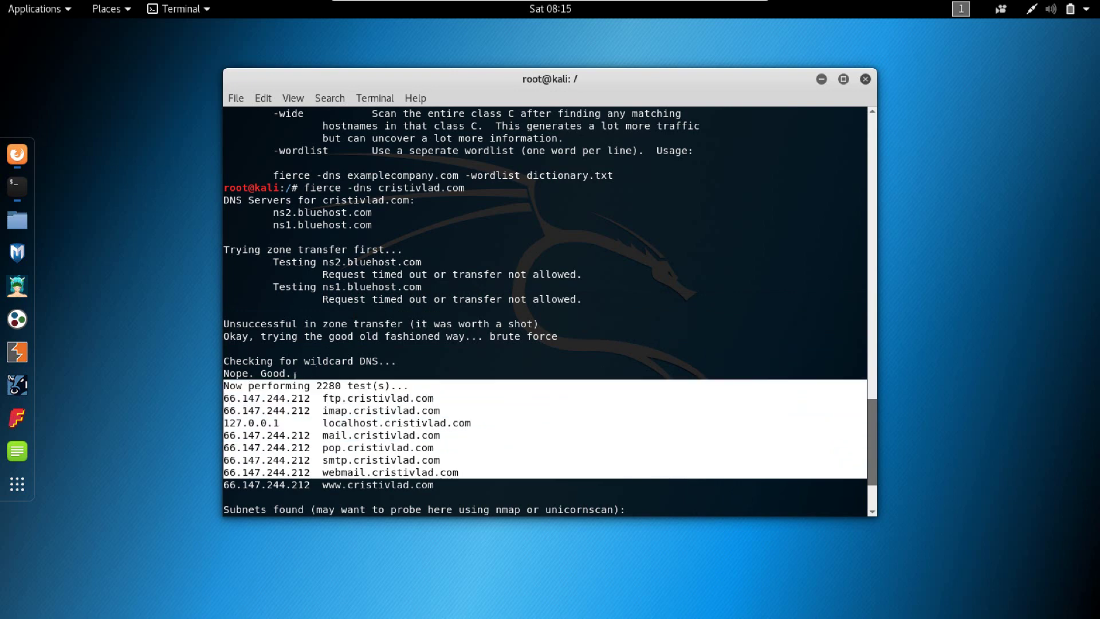
left_click_drag(296, 375, 223, 374)
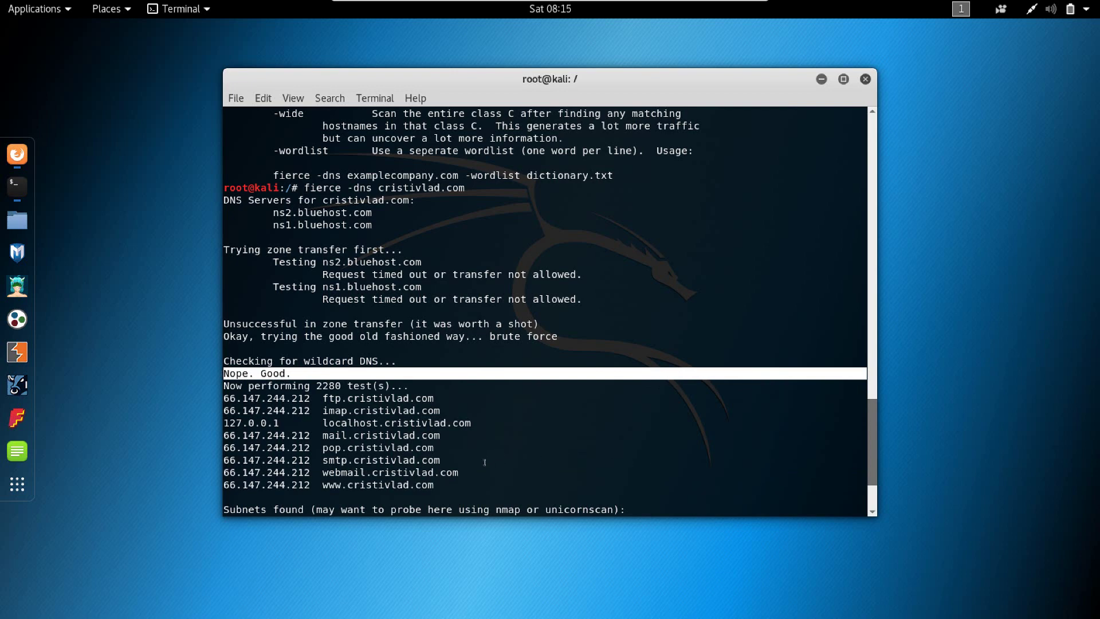
mouse_move(486, 473)
left_mouse_down()
mouse_move(234, 402)
mouse_move(215, 386)
left_mouse_up()
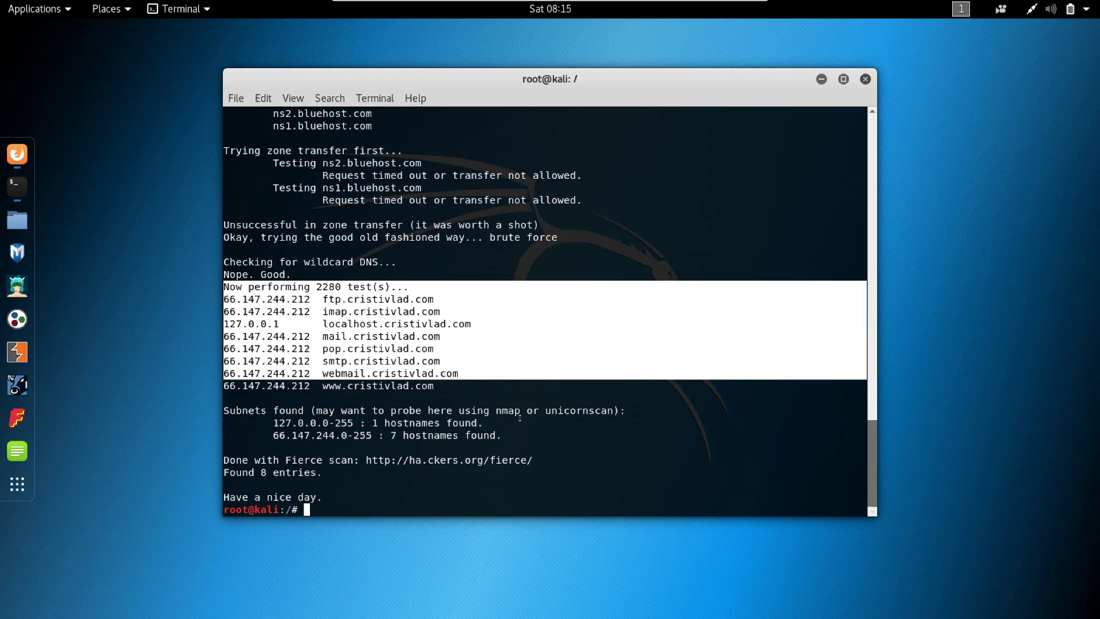
left_click(517, 437)
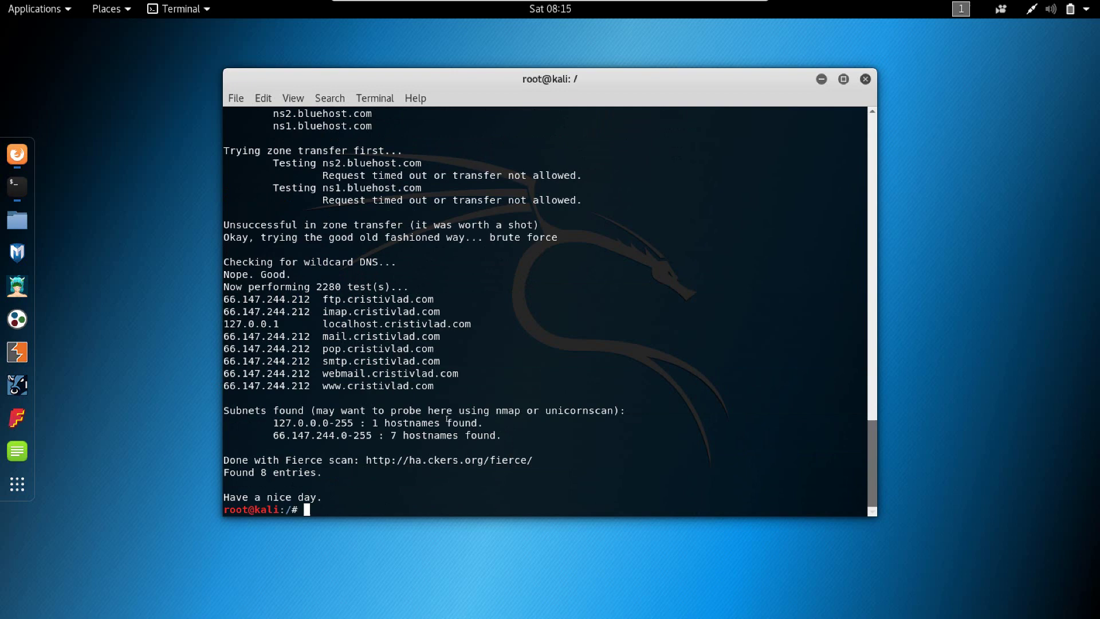
left_click_drag(448, 419, 392, 410)
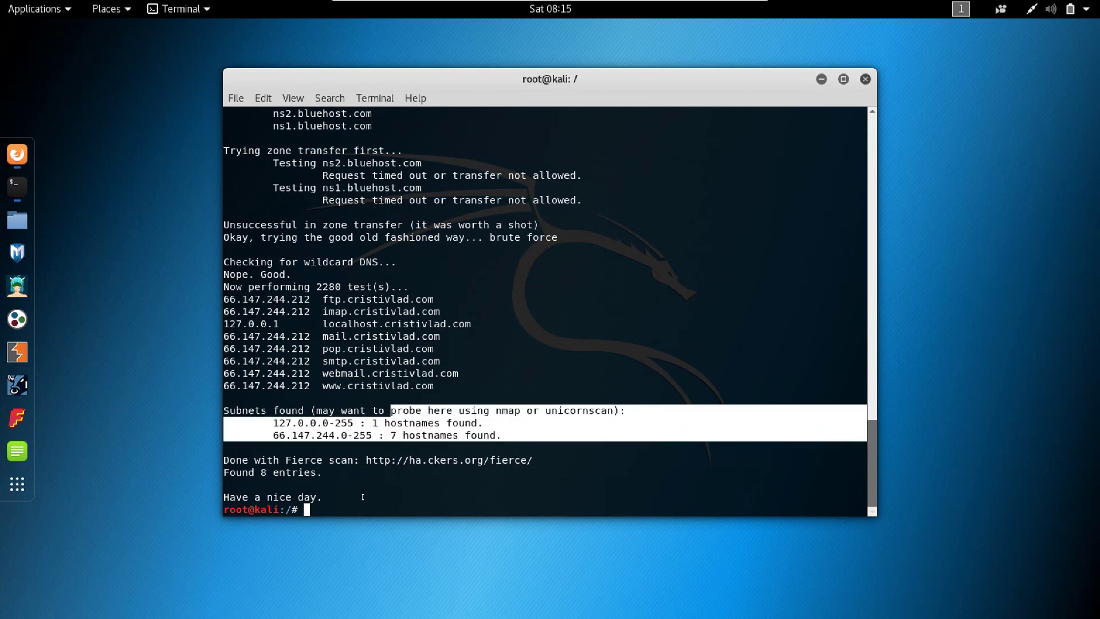
mouse_move(343, 486)
left_mouse_down()
mouse_move(224, 342)
mouse_move(245, 311)
left_mouse_up()
left_click(505, 331)
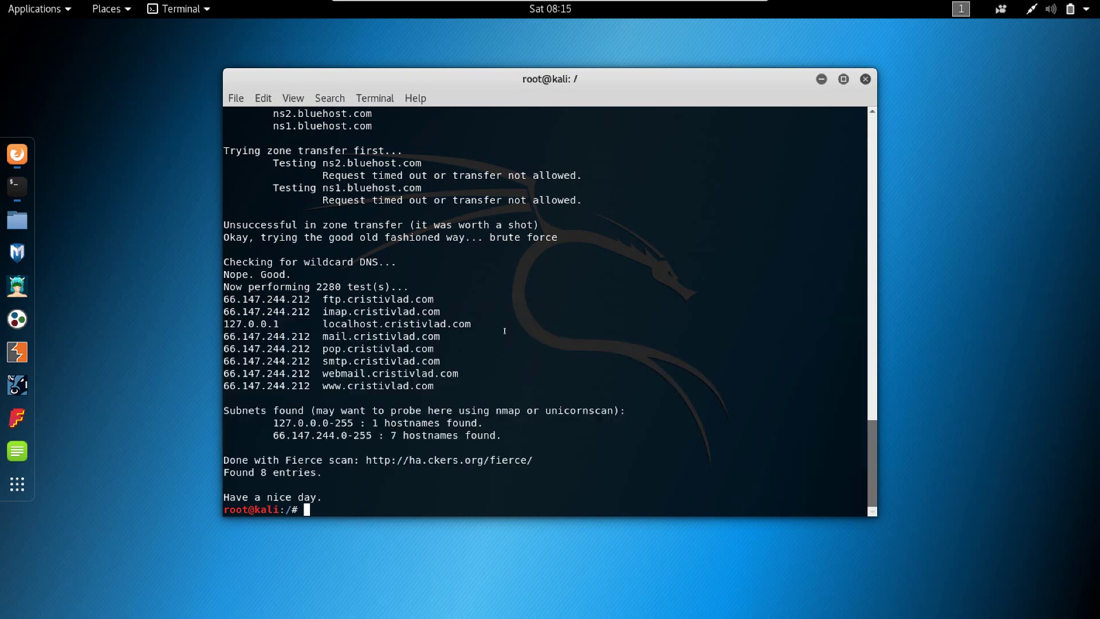
left_click_drag(491, 323, 231, 312)
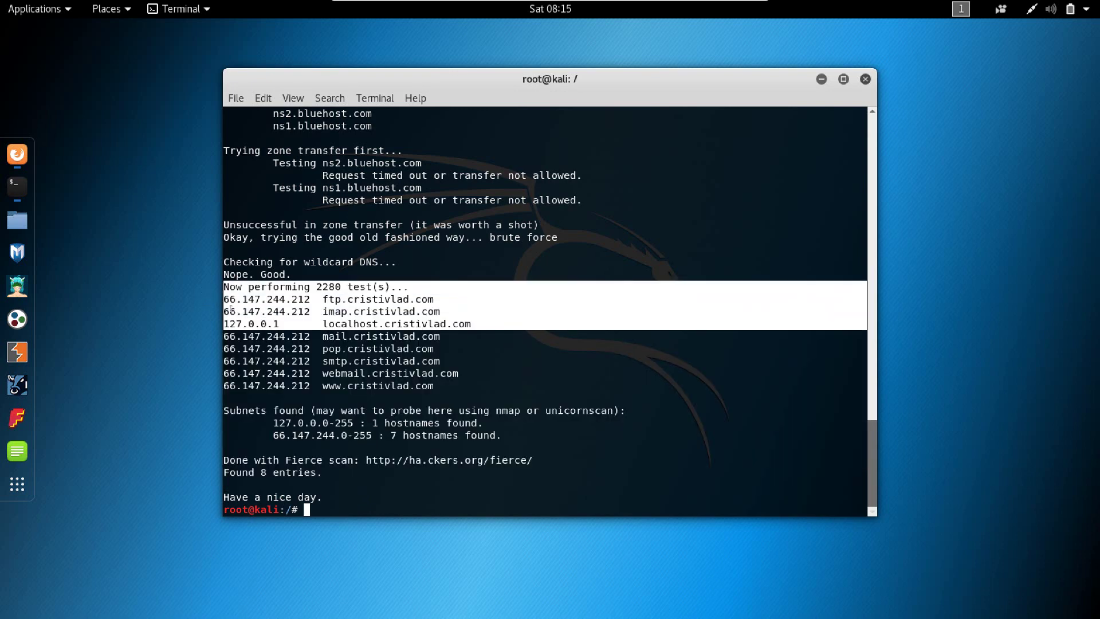
left_click_drag(483, 376, 231, 299)
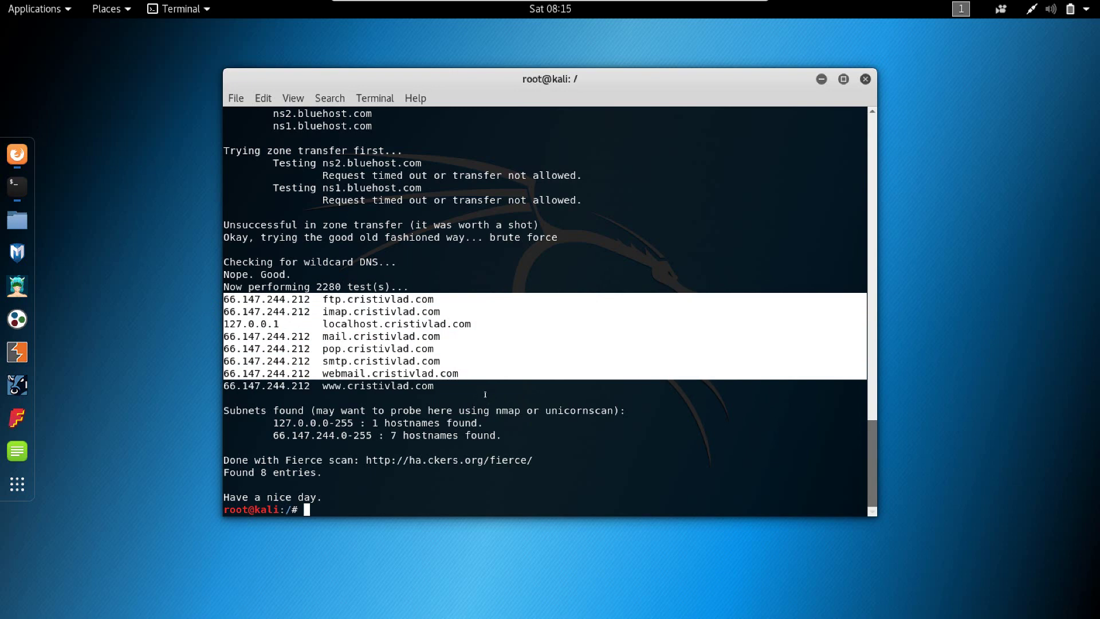
left_click(540, 432)
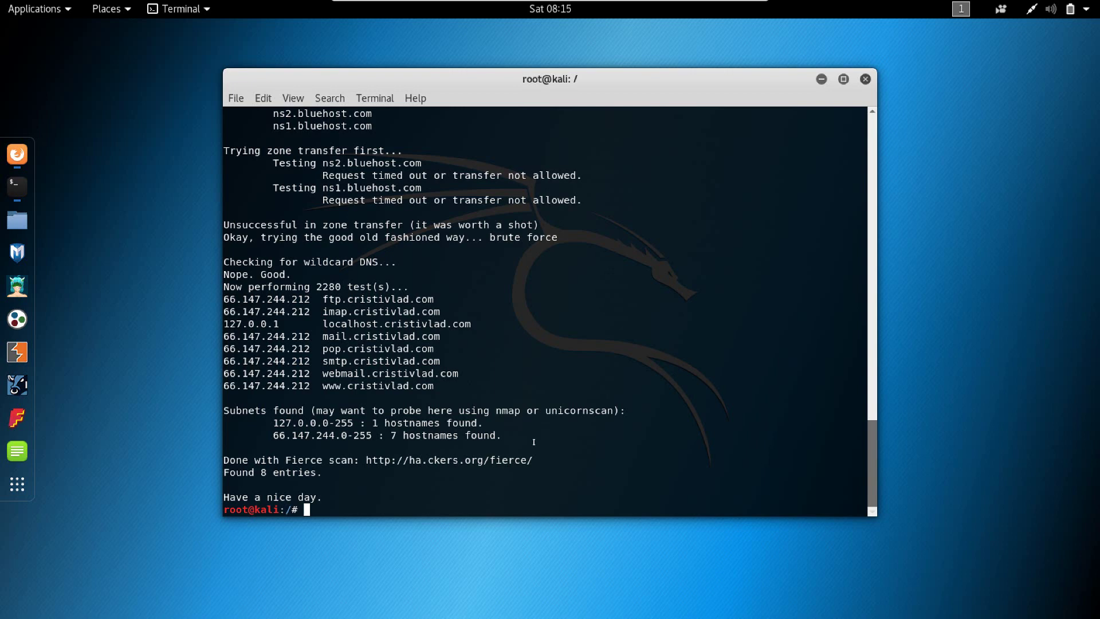
left_click_drag(505, 345, 210, 274)
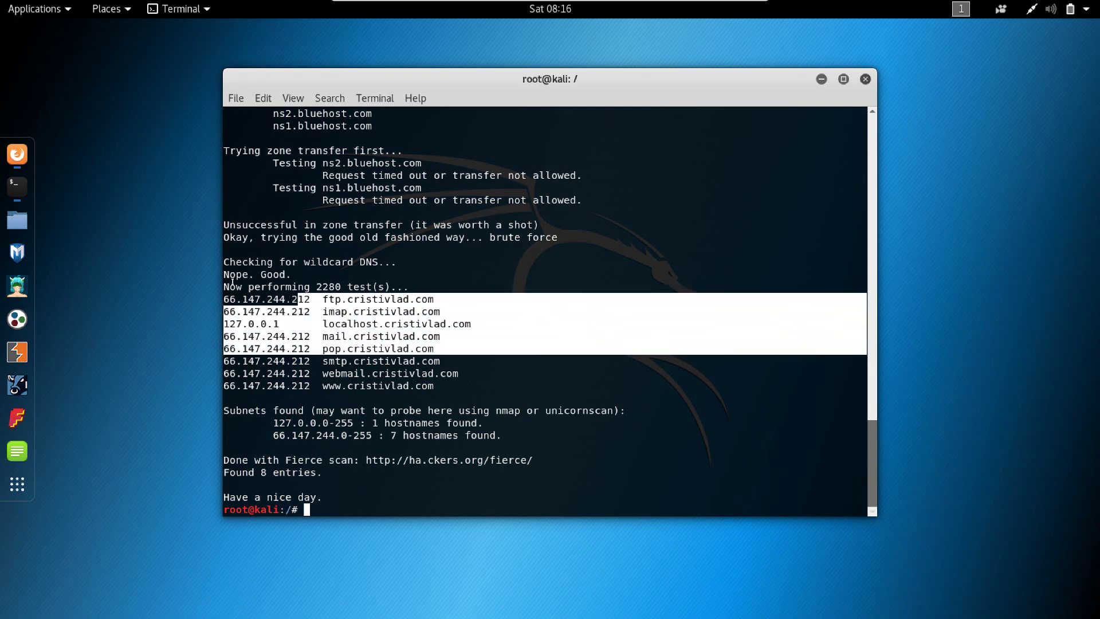
left_click(604, 236)
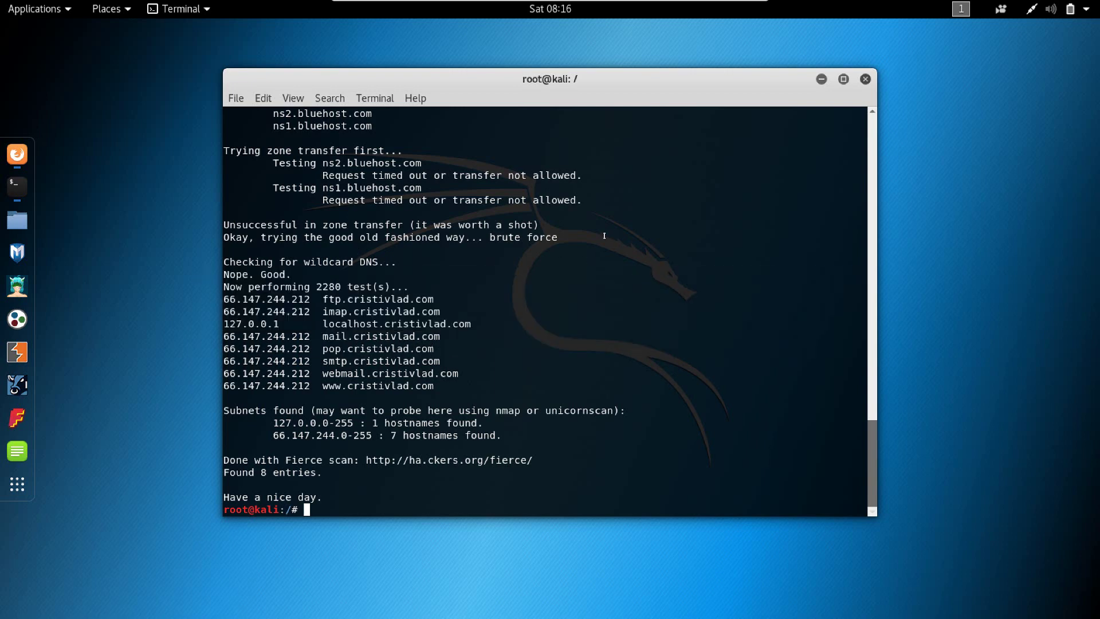